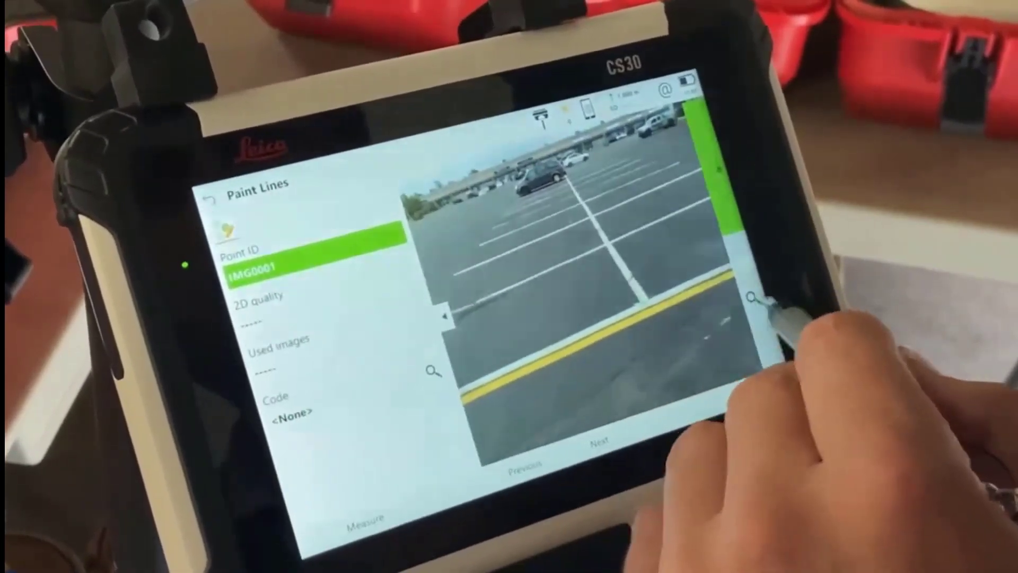
Zoom on the yellow curb corner, then measure and store point IMG0001 before advancing to the next image.
click(645, 305)
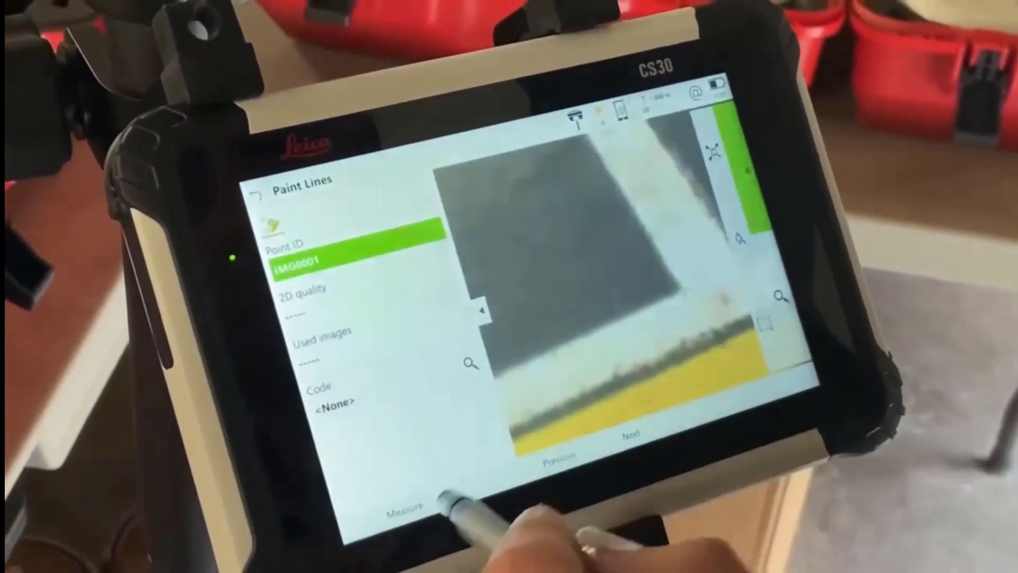
click(389, 512)
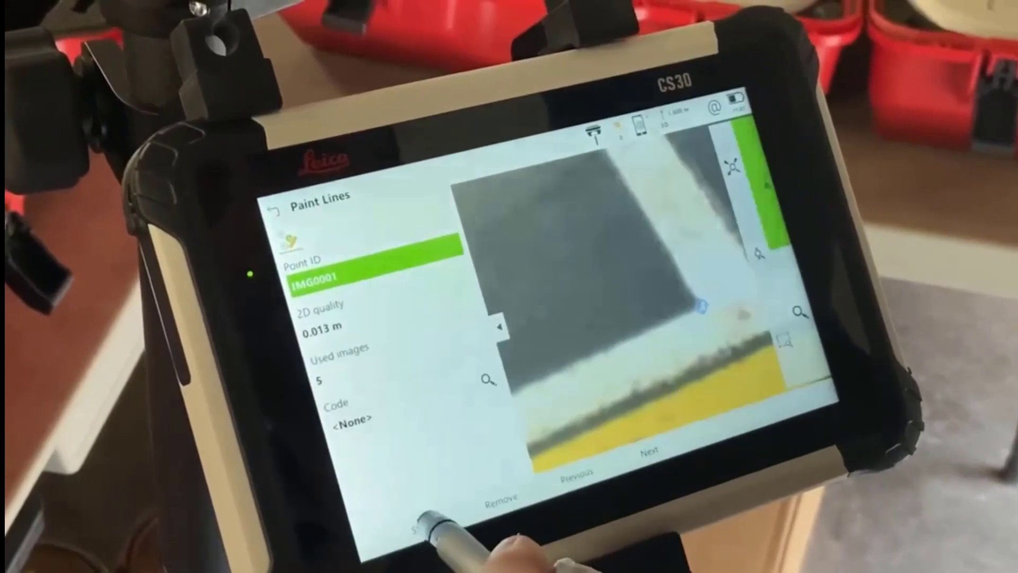
click(432, 512)
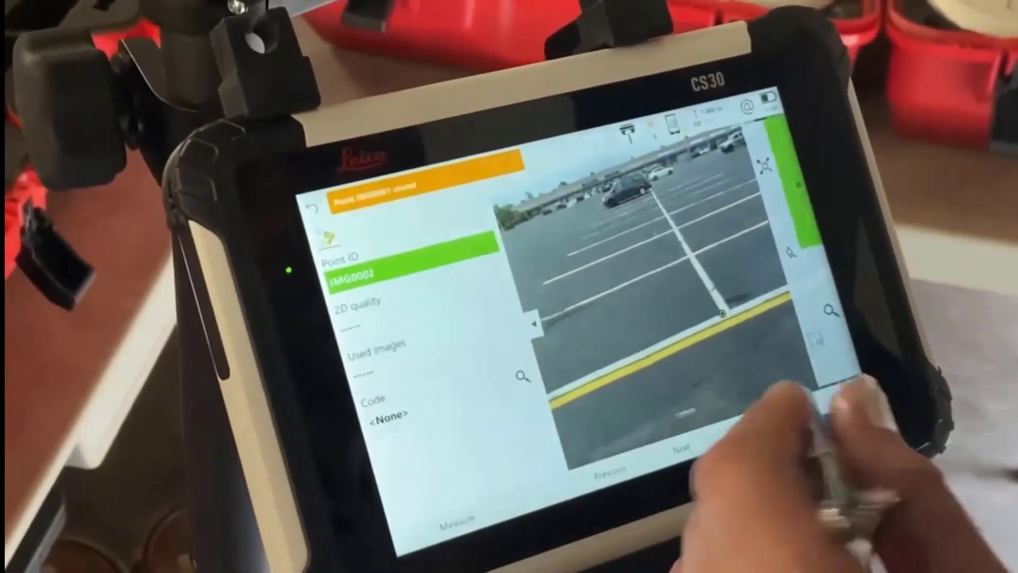
click(695, 457)
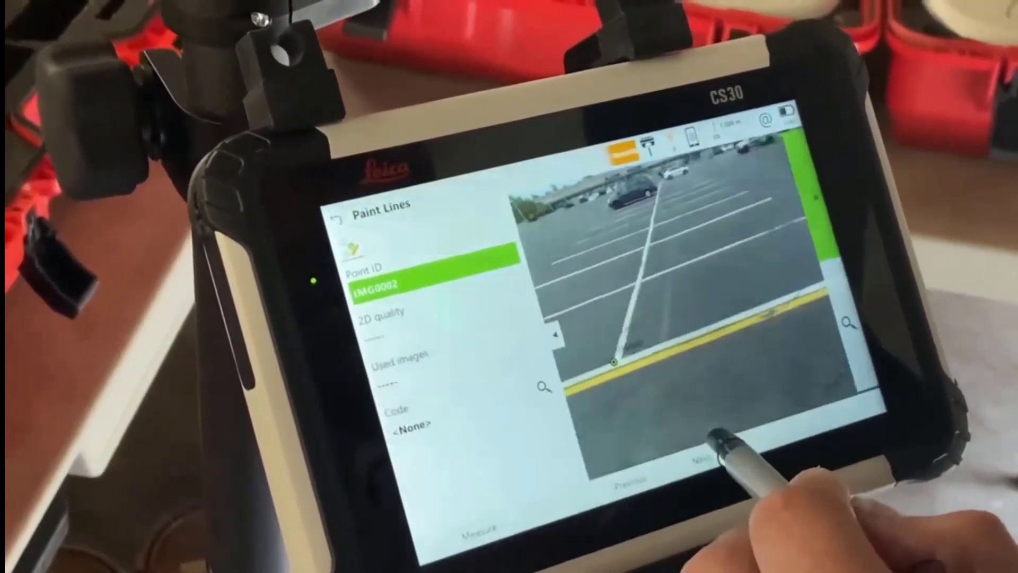
click(687, 368)
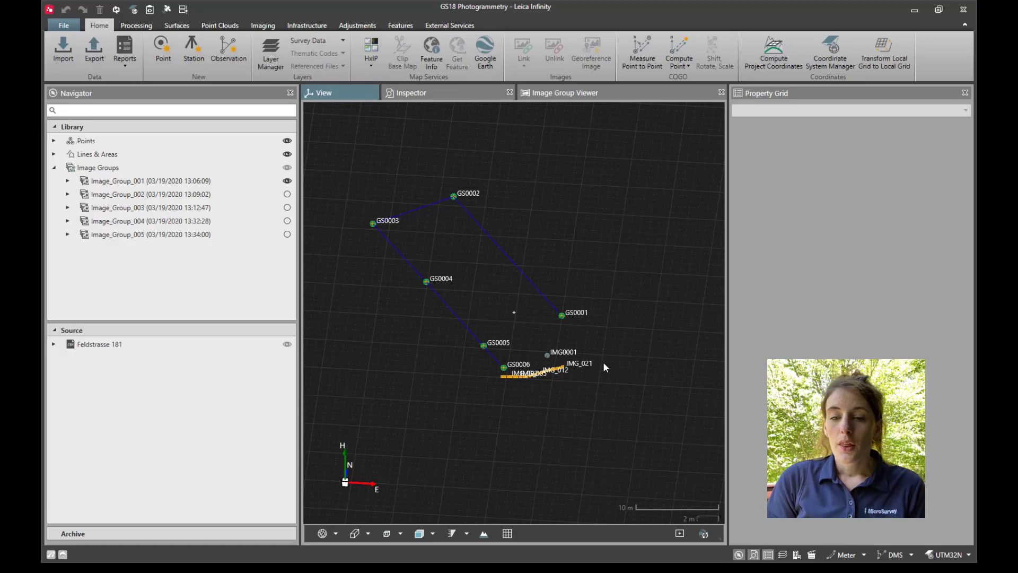
Zoom the 3D view onto the image positions around measured point GS0007.
scroll(532, 358, up, 3)
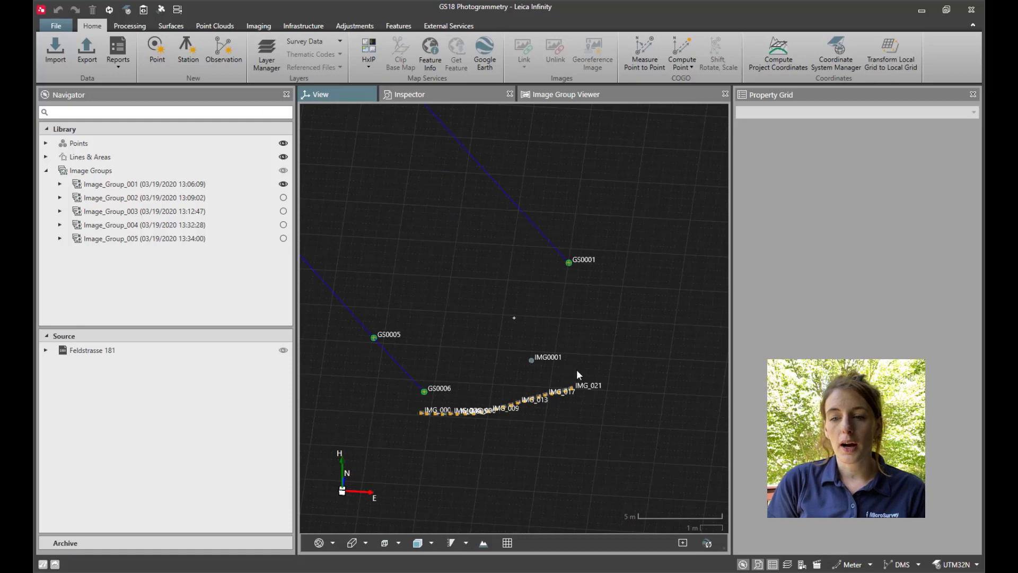
scroll(577, 369, down, 5)
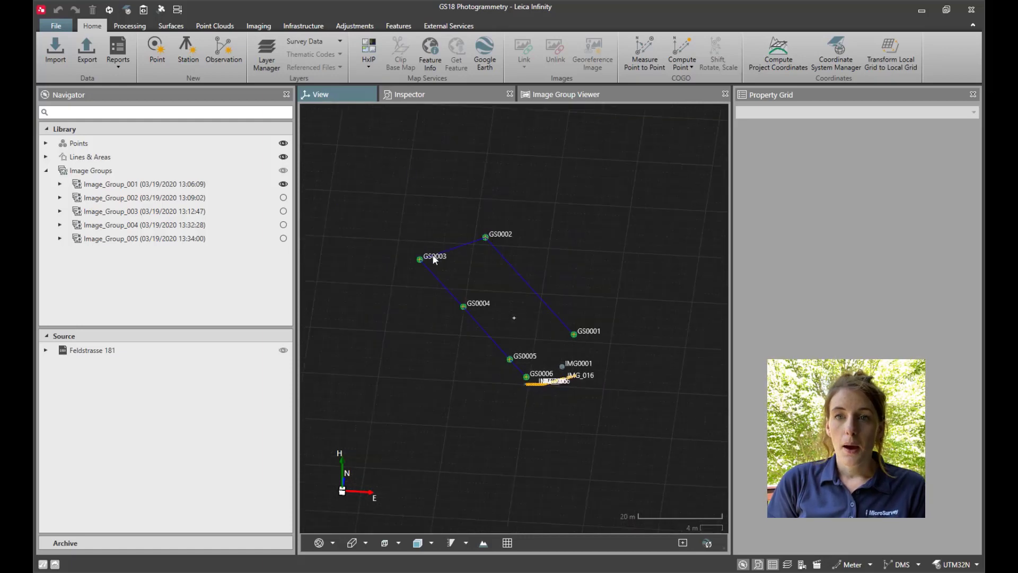
scroll(526, 390, up, 4)
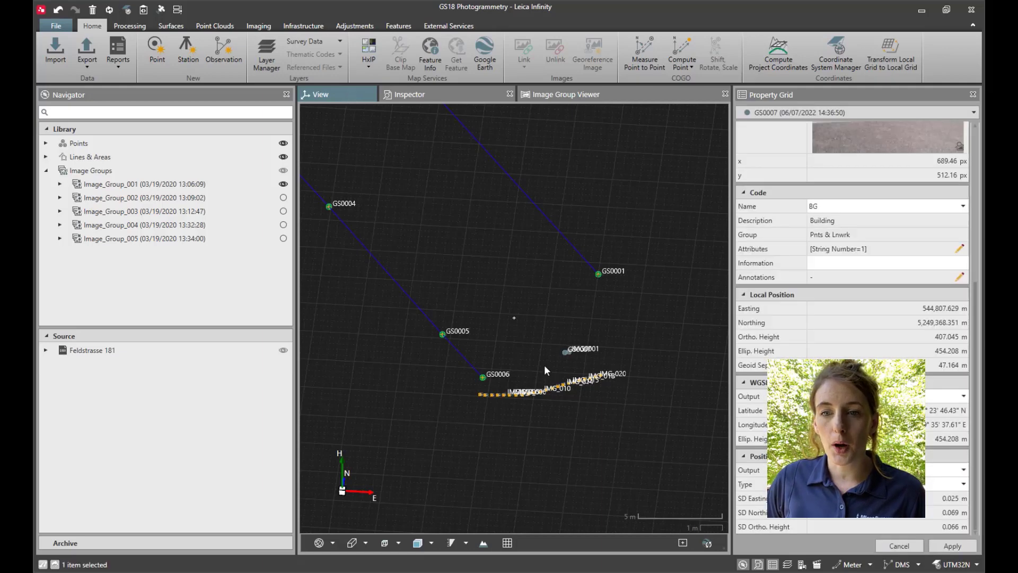
scroll(545, 365, up, 5)
scroll(546, 347, up, 3)
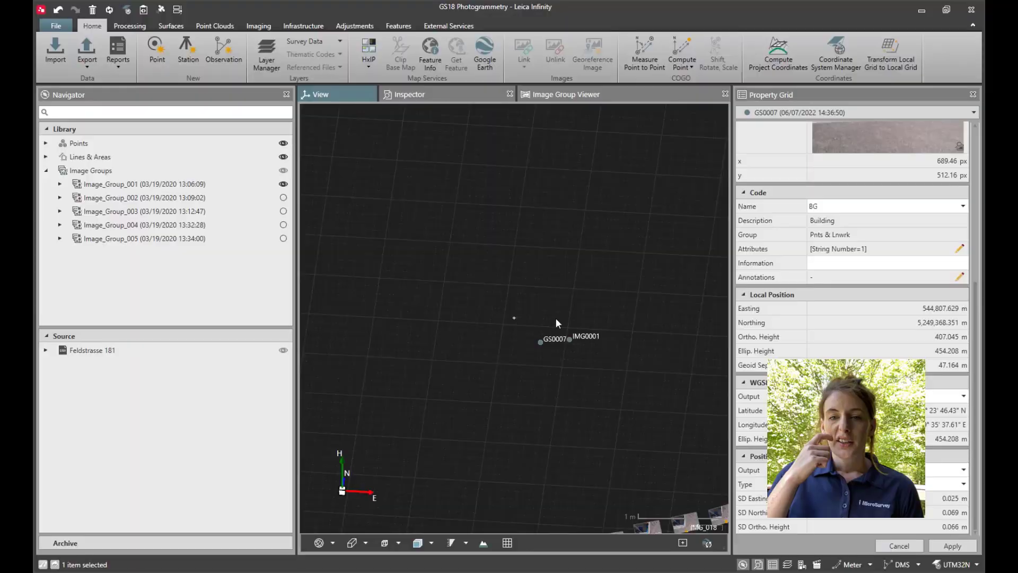
scroll(557, 316, down, 5)
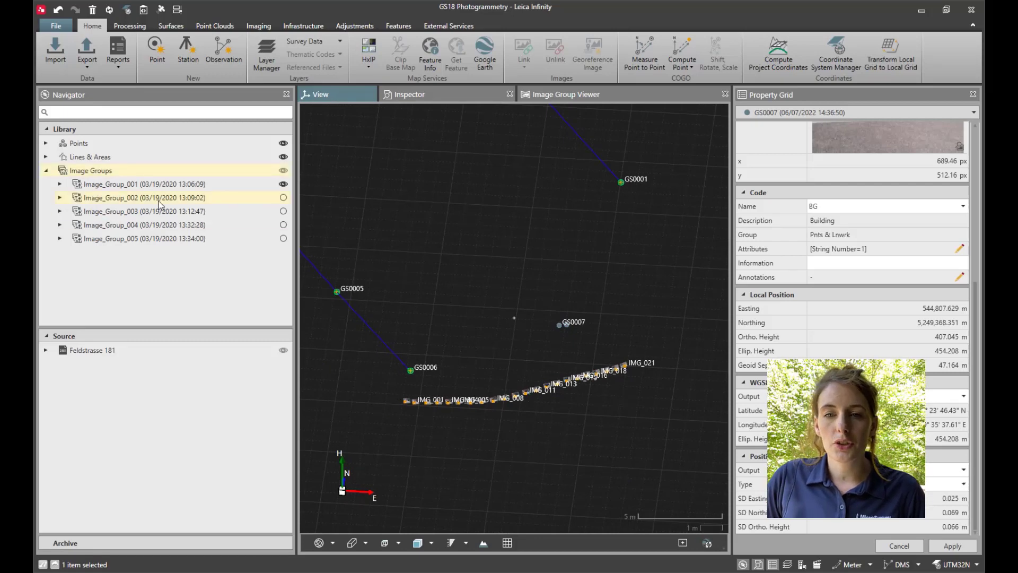
Switch on visibility of Image_Group_002 through Image_Group_005 in the Navigator.
click(283, 197)
click(283, 212)
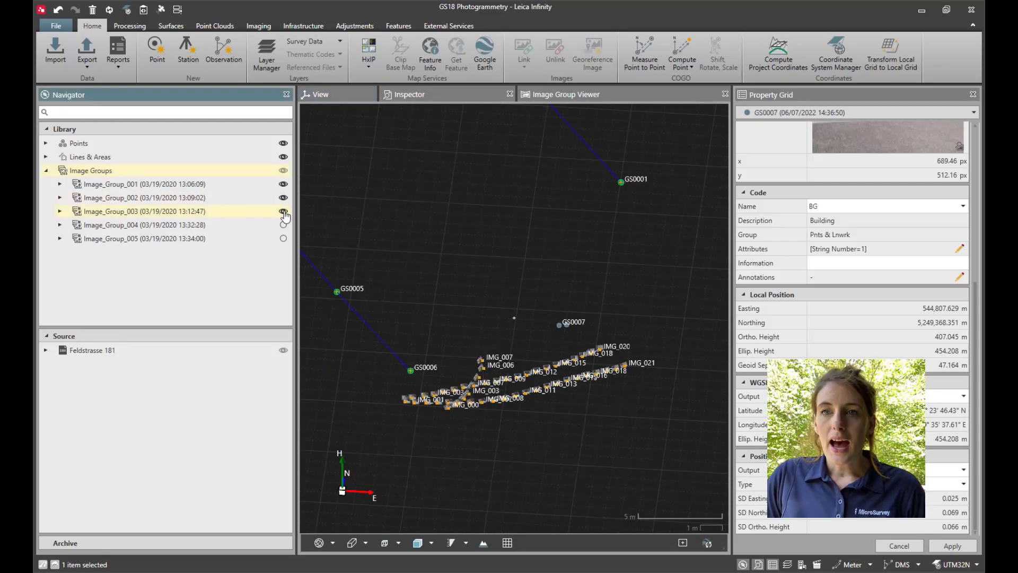
click(283, 224)
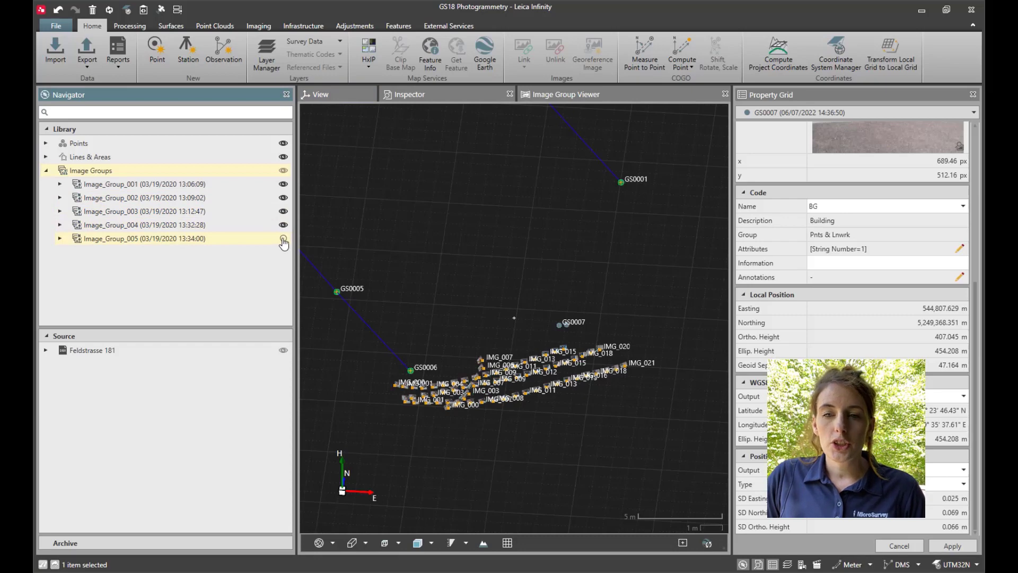
click(283, 239)
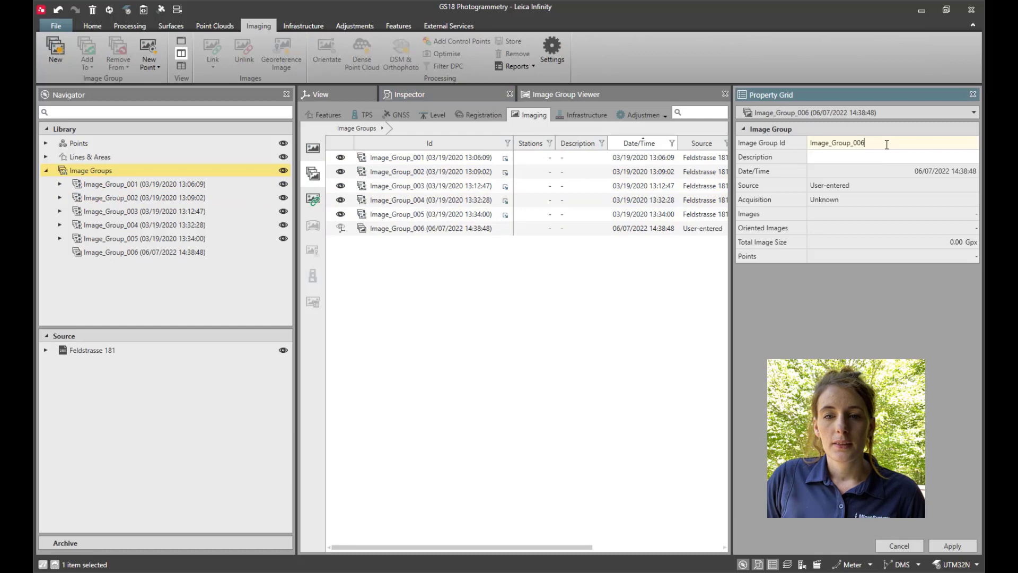
Apply the new Image_Group_006 Id and merge groups 001–005 into it, giving 89 oriented images.
click(953, 546)
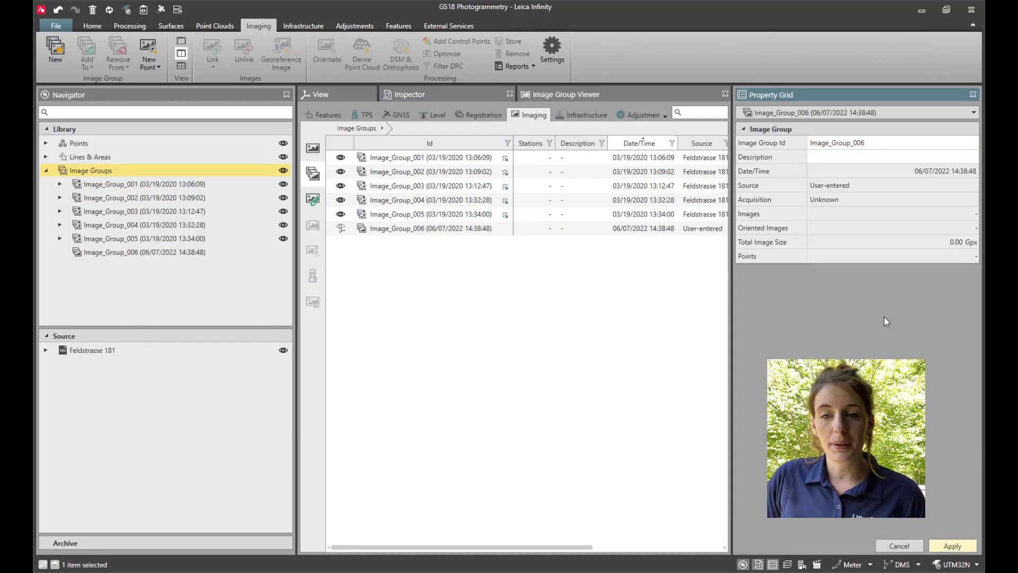
click(434, 212)
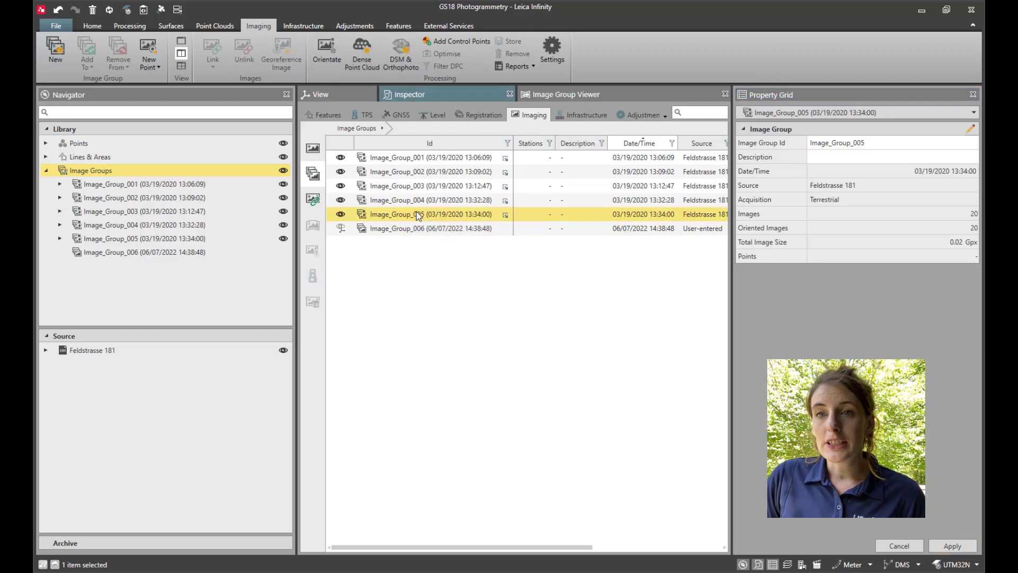
shift+click(416, 159)
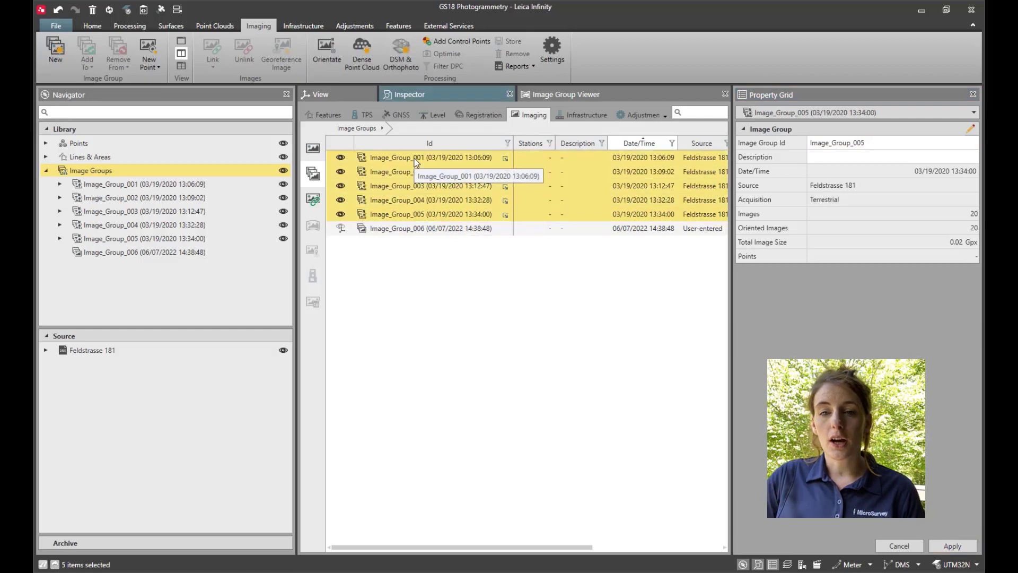
right_click(403, 218)
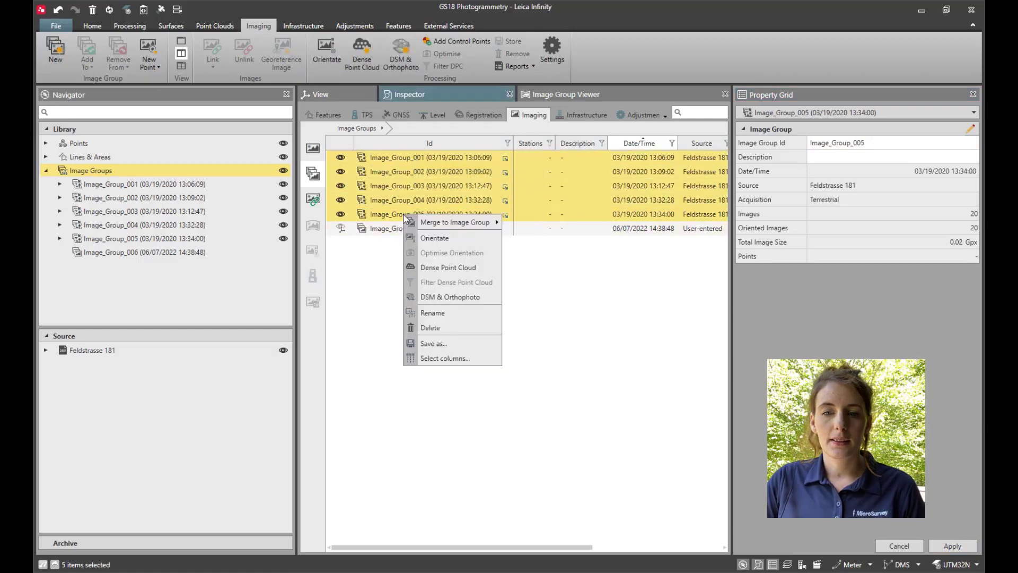
mouse_move(456, 222)
click(549, 225)
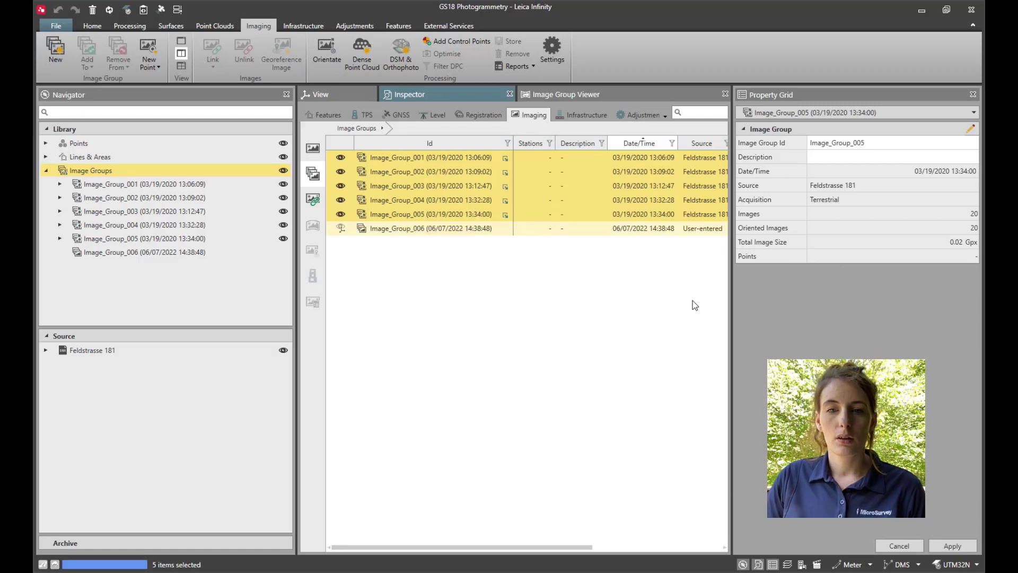
click(491, 159)
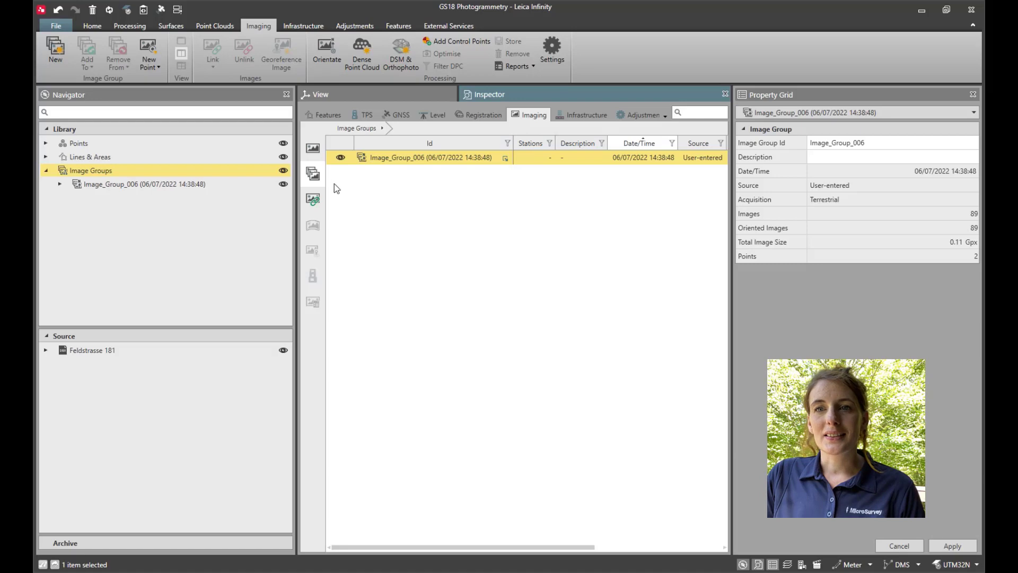
Run a half-resolution Dense Point Cloud on Image_Group_006 and select the finished 89/89-image result.
right_click(398, 159)
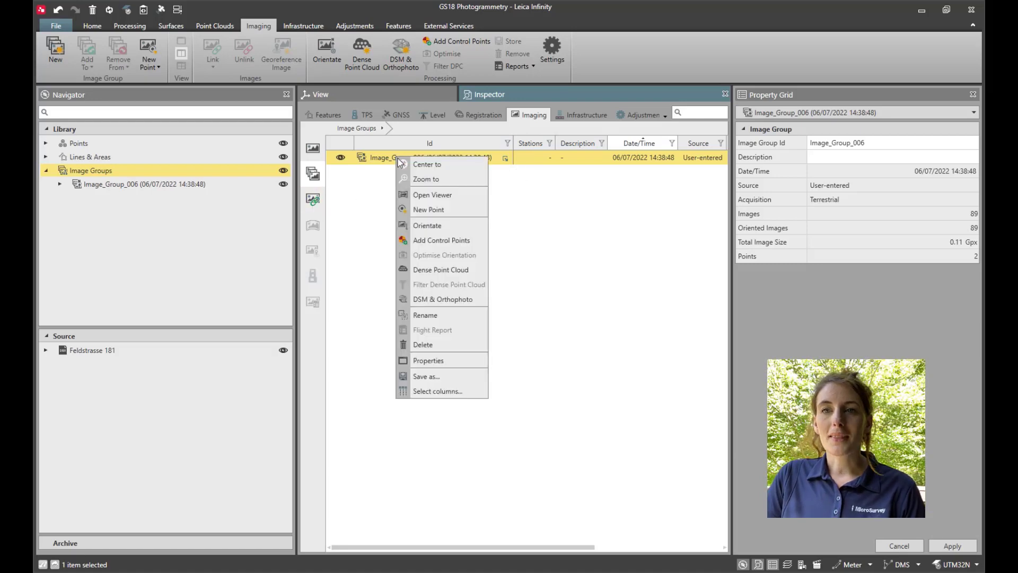
click(452, 270)
click(313, 302)
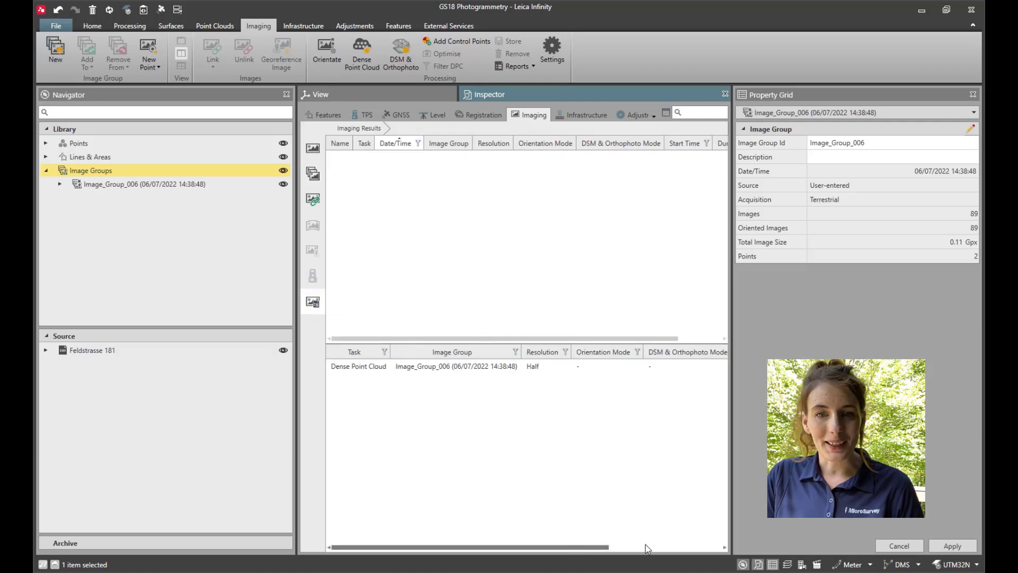
drag(603, 551, 731, 542)
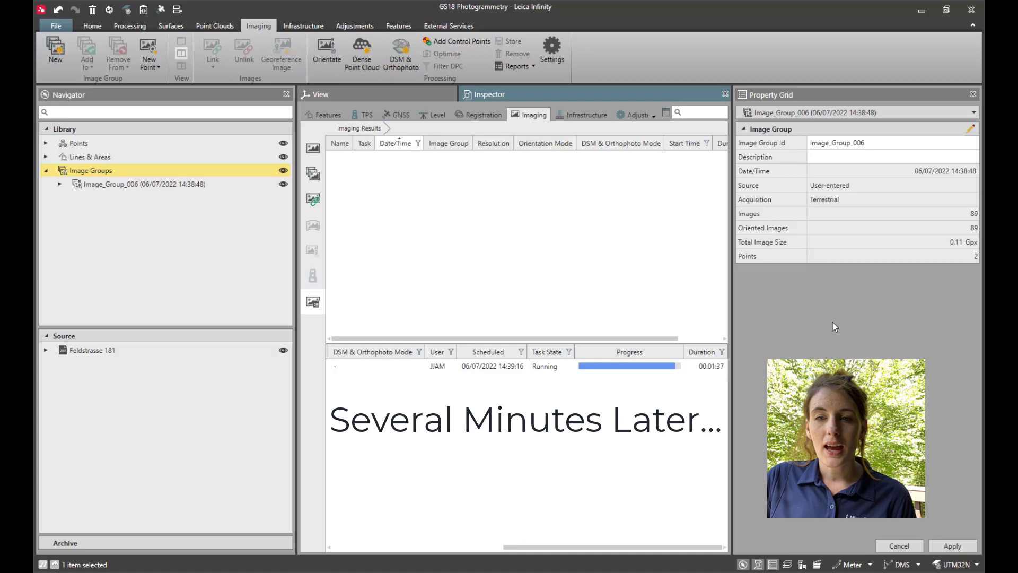
click(561, 158)
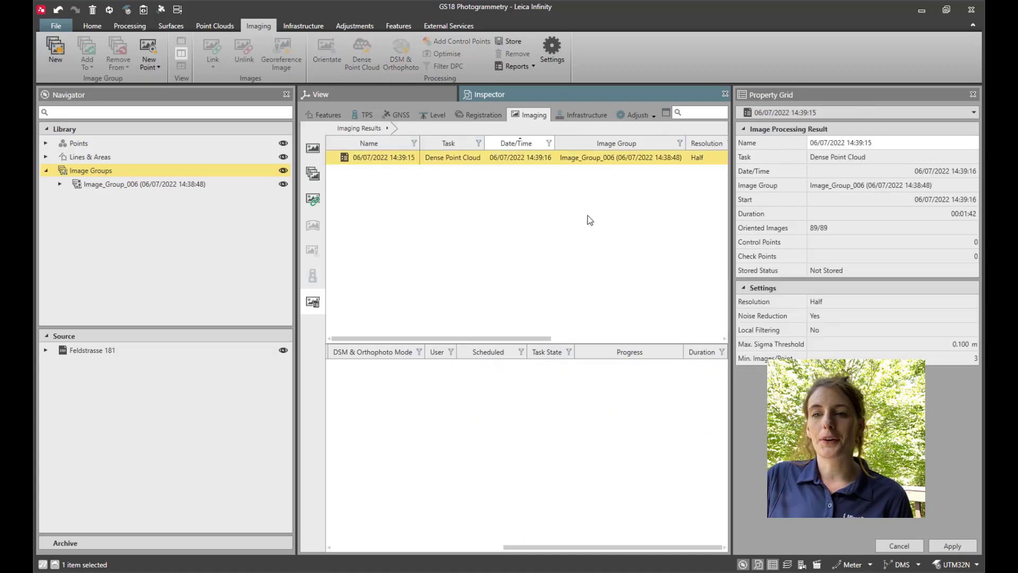
Store the dense point cloud result, then zoom and orbit the facade cloud in the View.
right_click(530, 158)
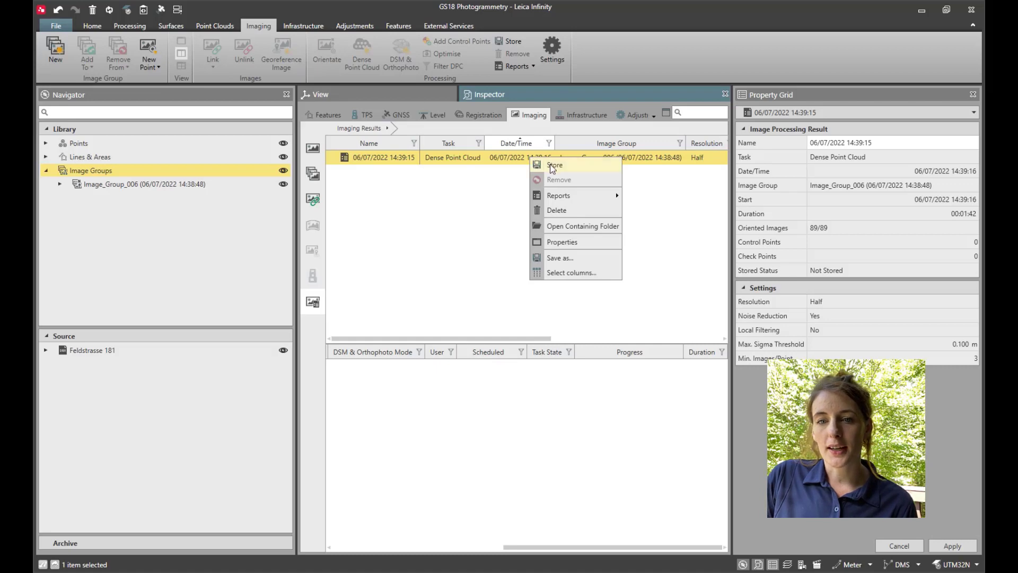
click(553, 165)
click(362, 92)
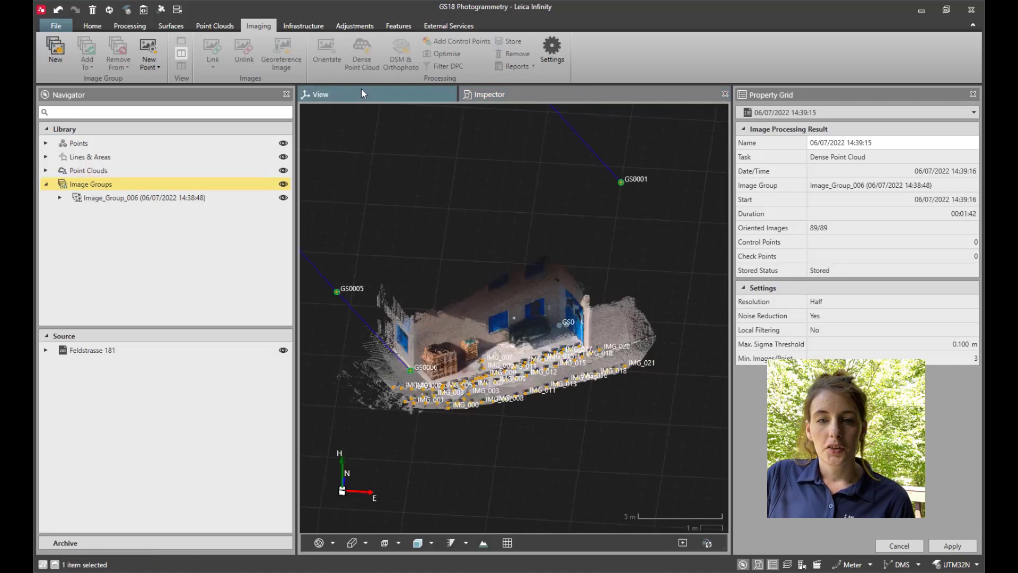
scroll(537, 313, up, 2)
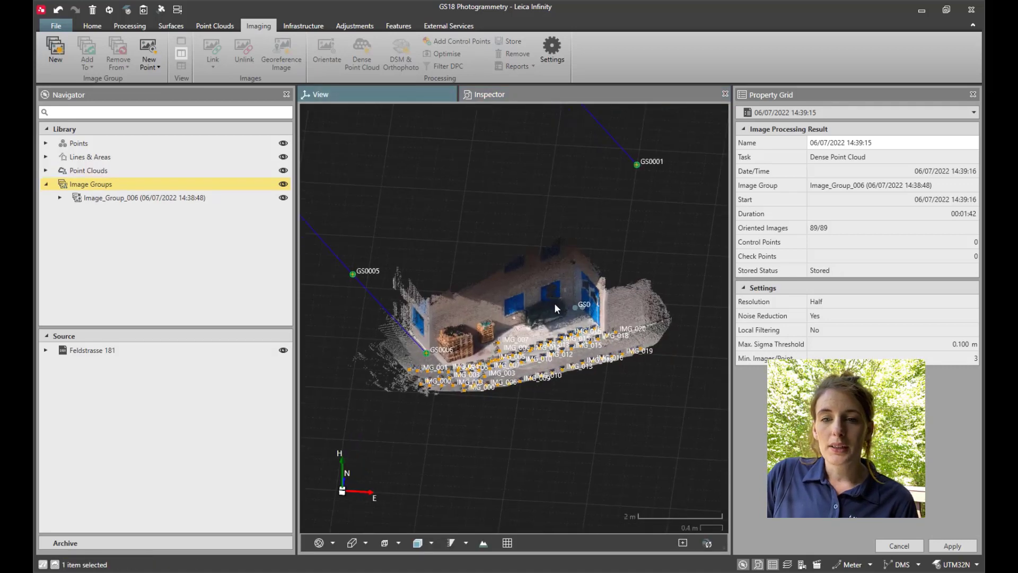
scroll(555, 303, up, 3)
drag(449, 375, 429, 373)
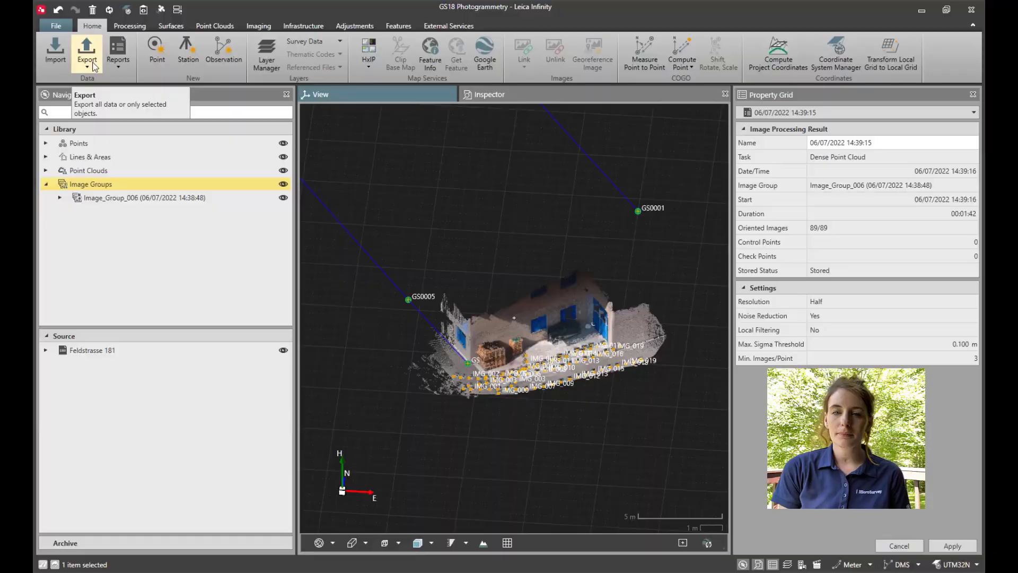
click(93, 64)
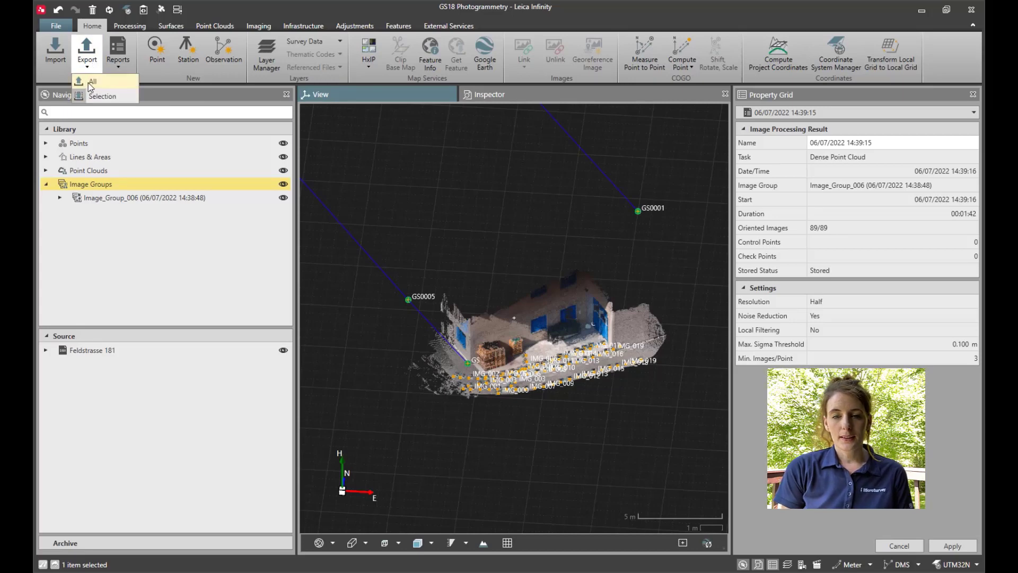
Export all project data as SmartWorx Viva/Captivate DBX job 'GS18 Photogrammetry' into Exported Data.
click(92, 83)
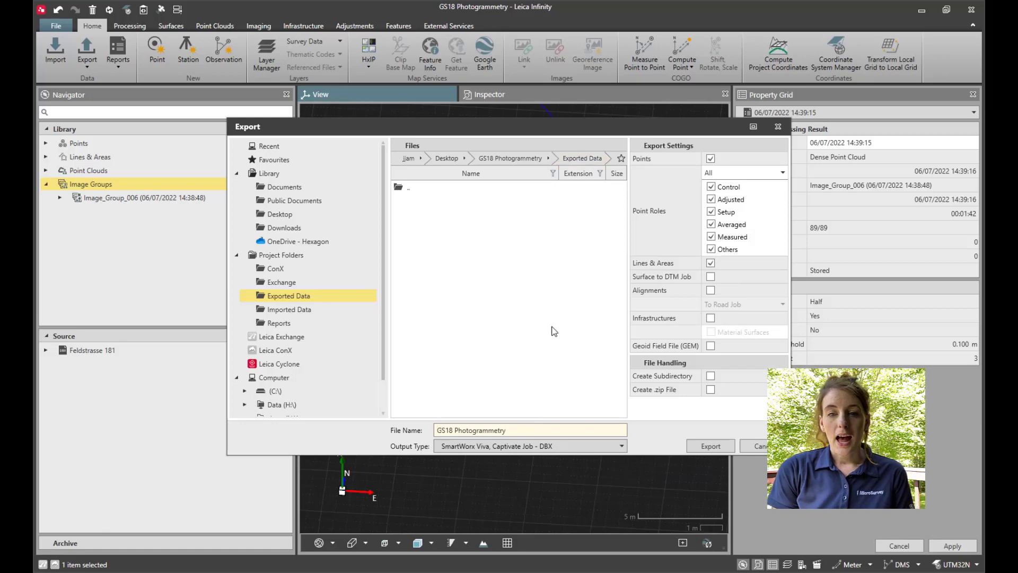
click(716, 449)
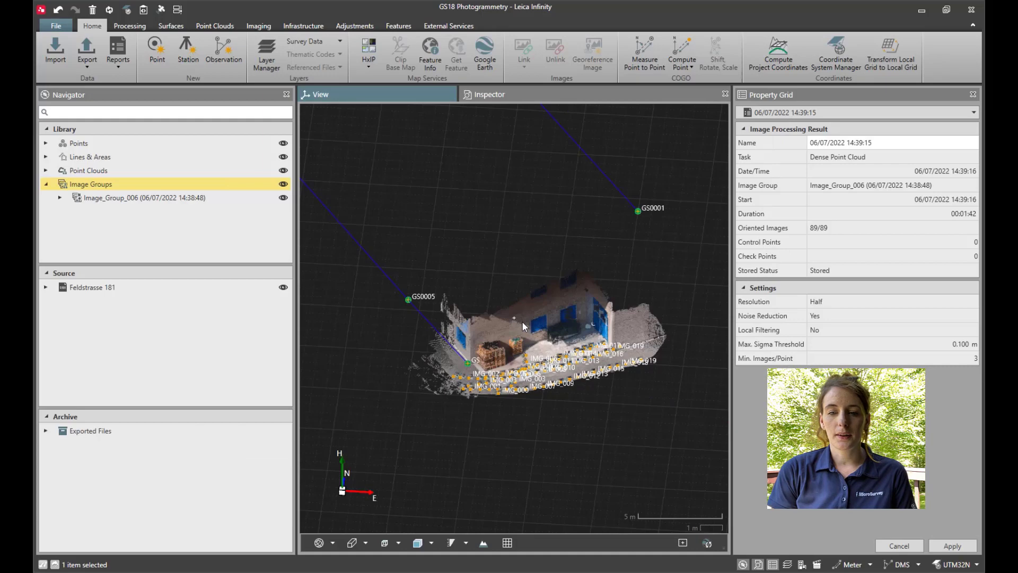
Export the selected dense point cloud as Point Cloud output in LGS format, 'GS18 Photogrammetry (Selection)'.
click(522, 322)
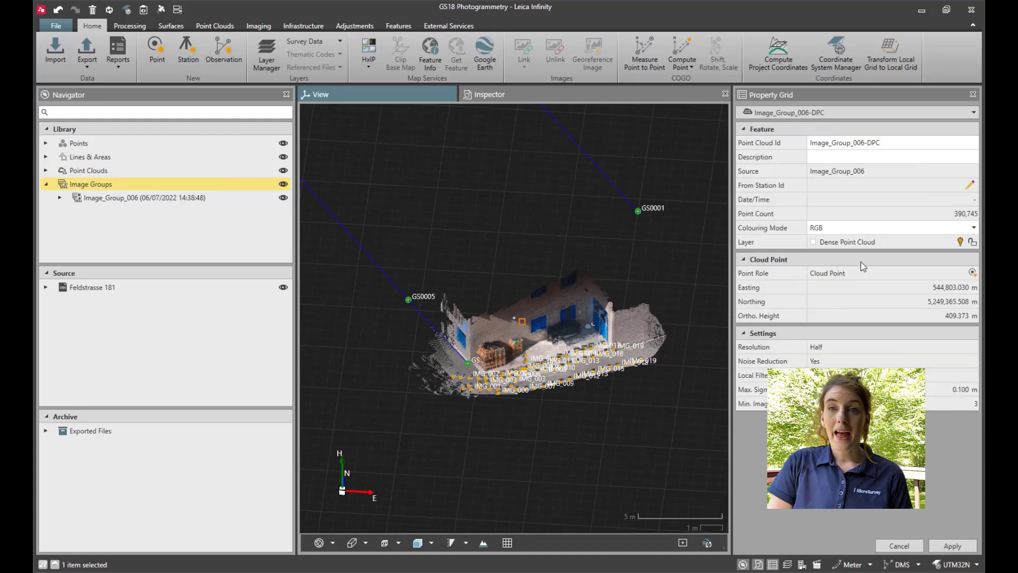
click(91, 64)
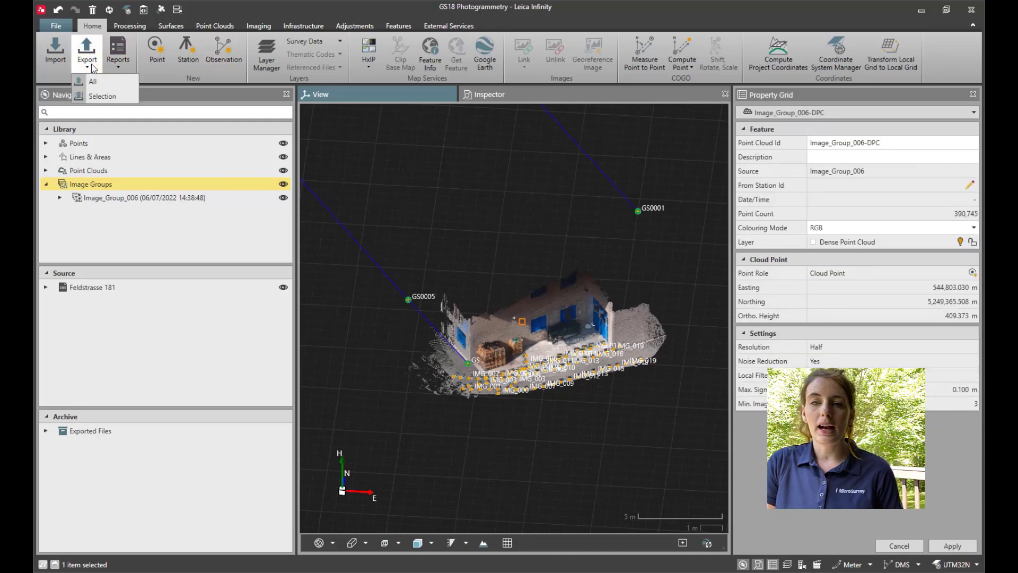
click(101, 97)
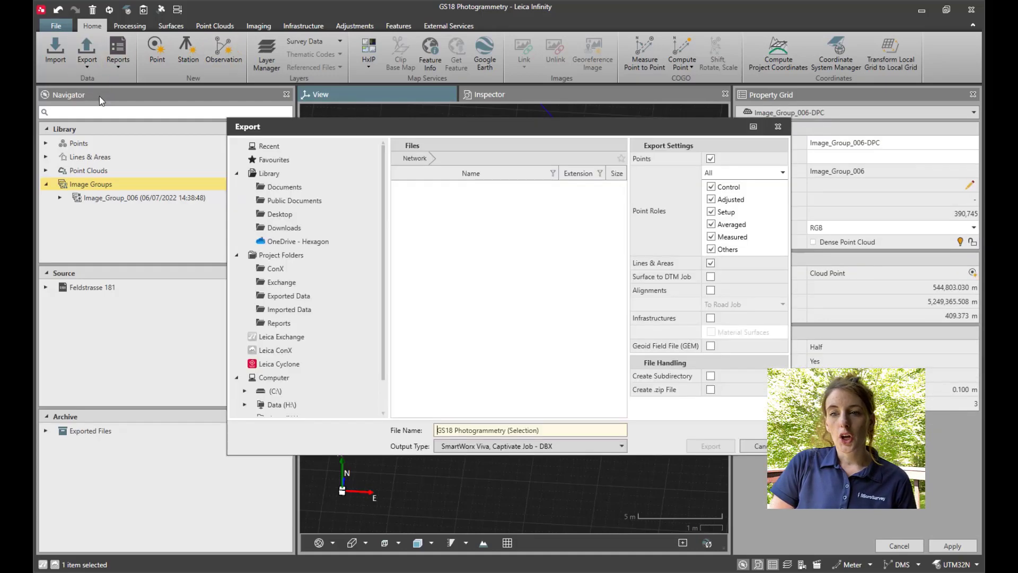
click(602, 449)
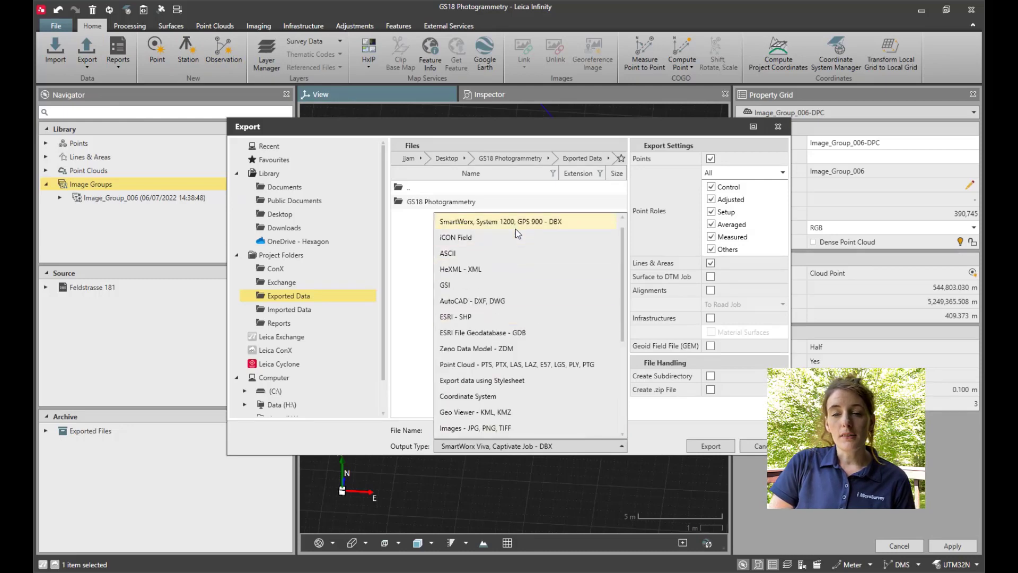
click(553, 365)
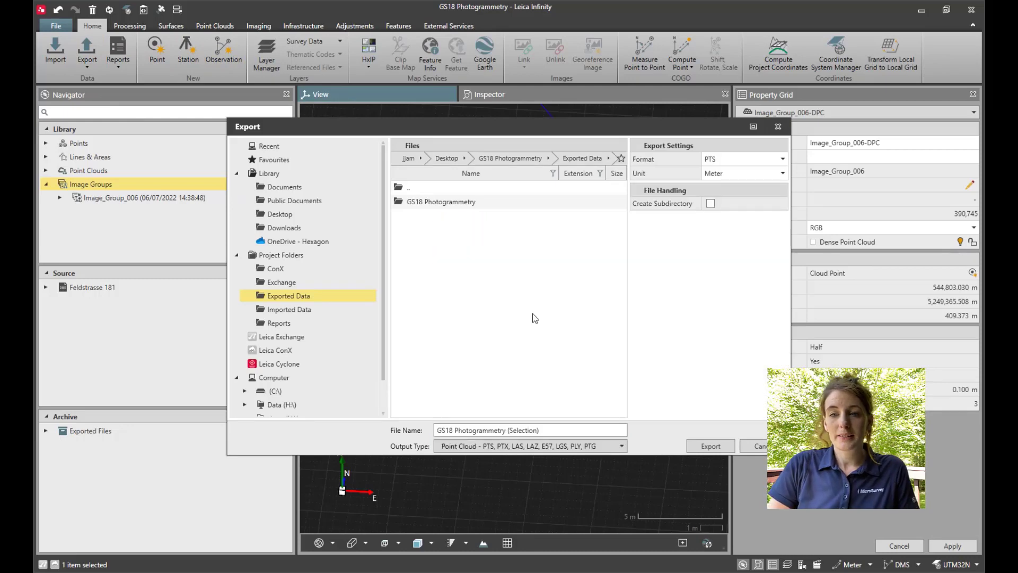
click(775, 158)
click(711, 201)
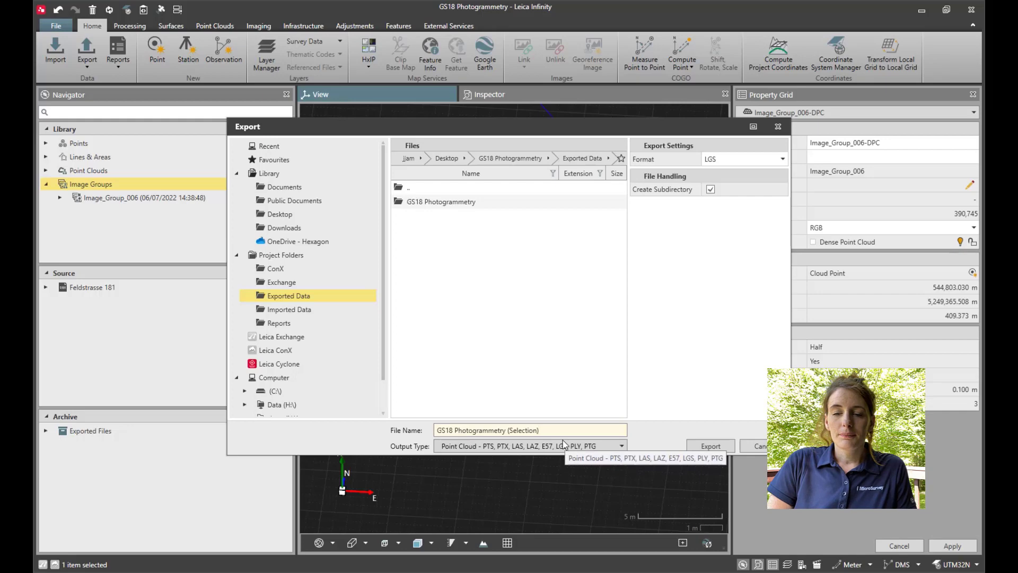
click(714, 448)
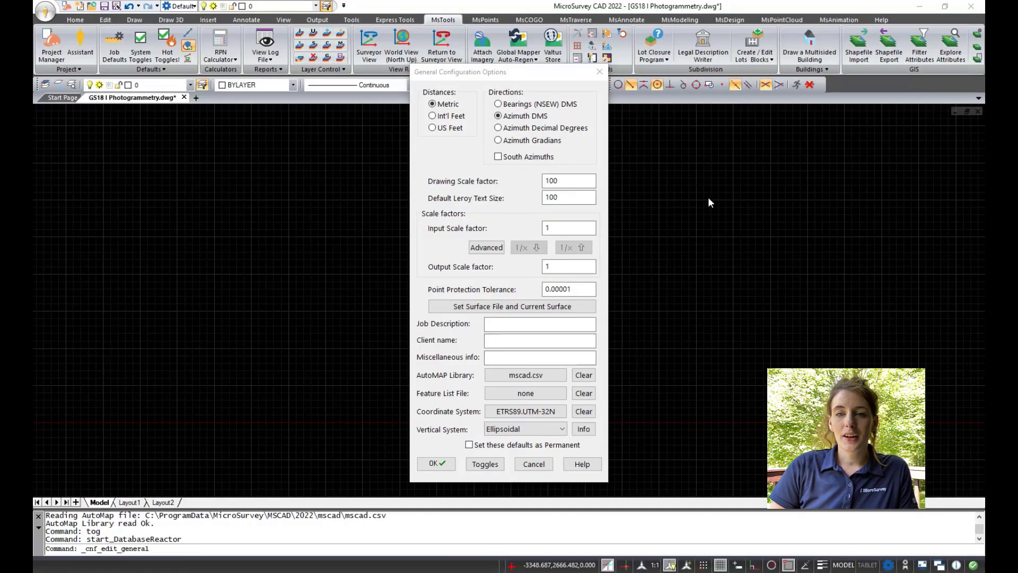
Accept the General Configuration and start a MsTraverse Leica DBX raw data import.
click(436, 463)
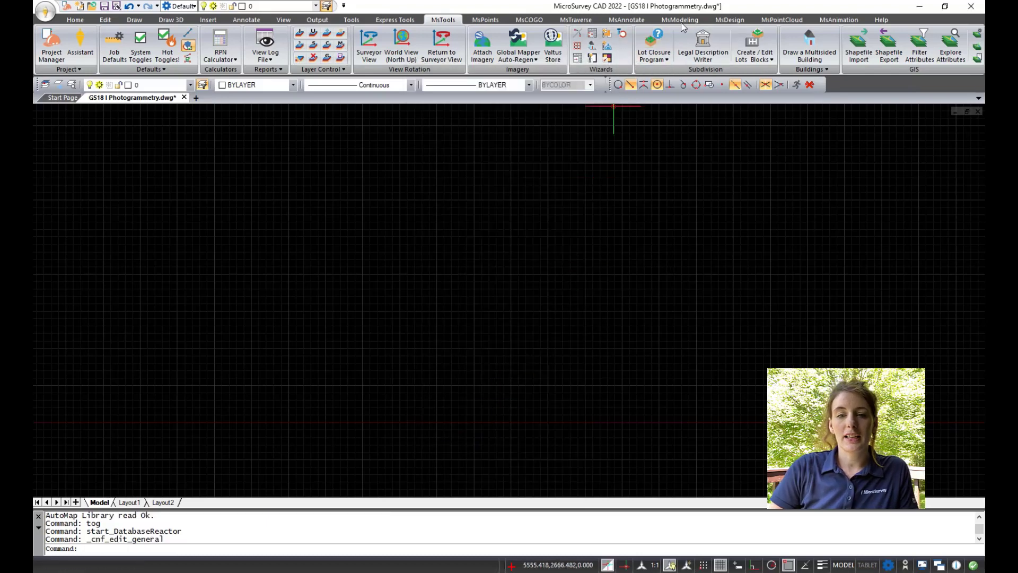
click(579, 21)
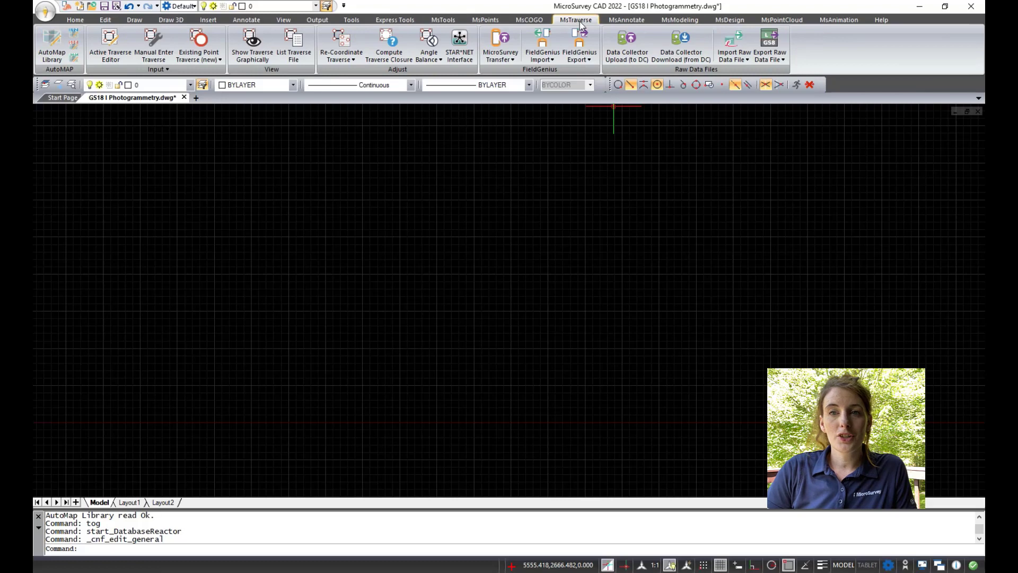
click(741, 57)
click(750, 78)
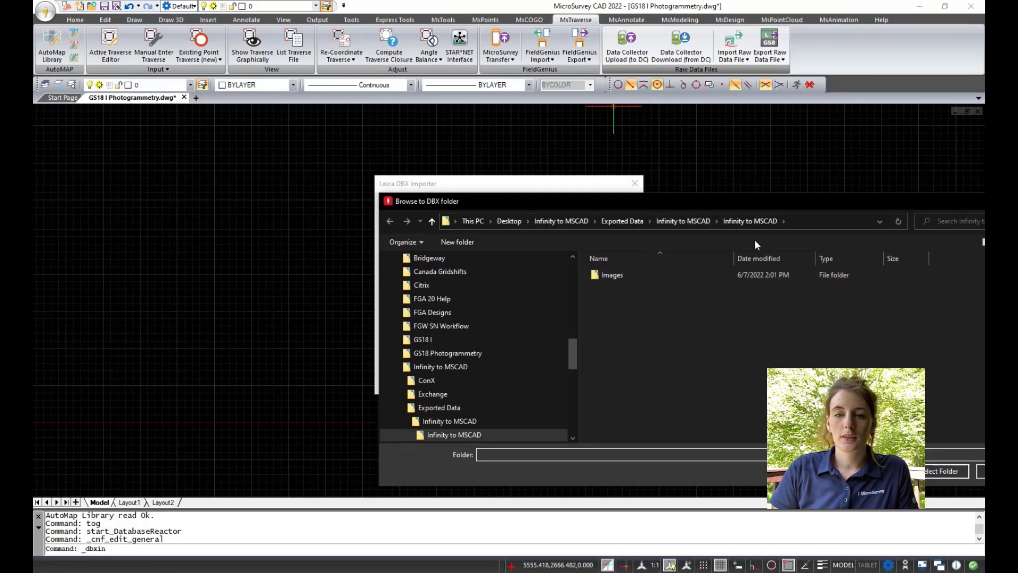
Choose the Desktop > GS18 Photogrammetry > Exported Data job folder and import the DBX job.
click(464, 220)
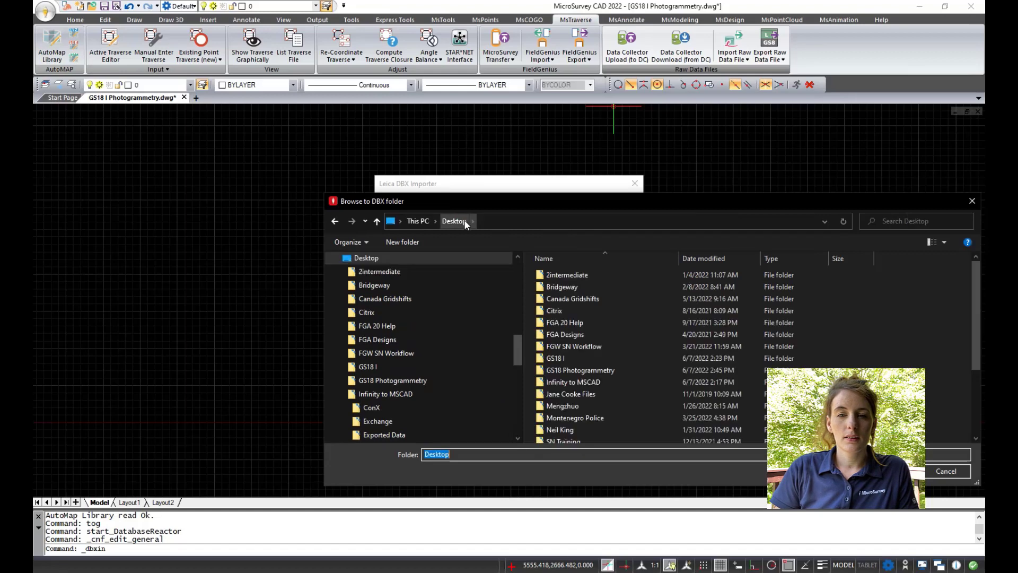
click(558, 272)
double_click(590, 370)
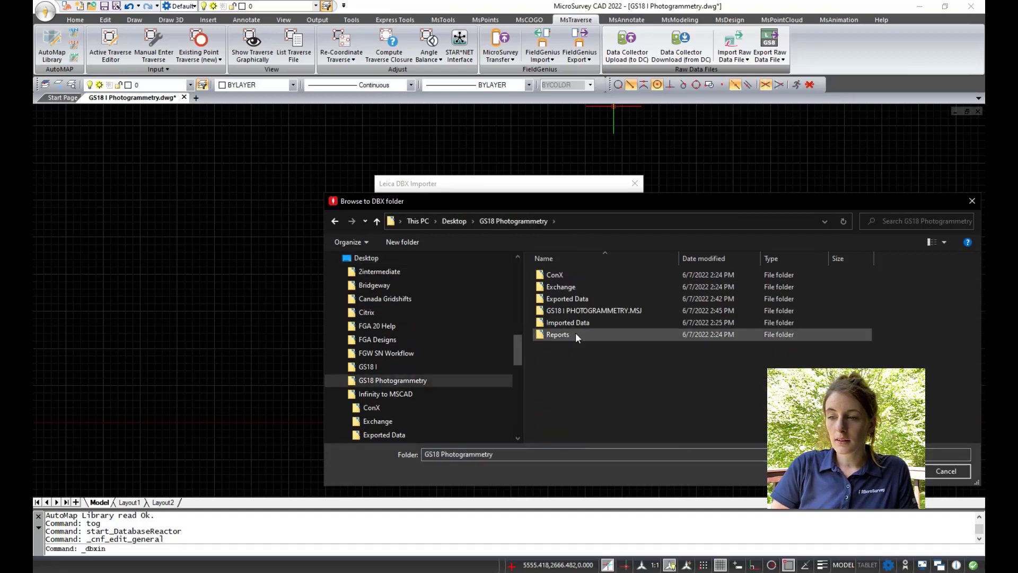
double_click(565, 299)
double_click(593, 275)
key(Return)
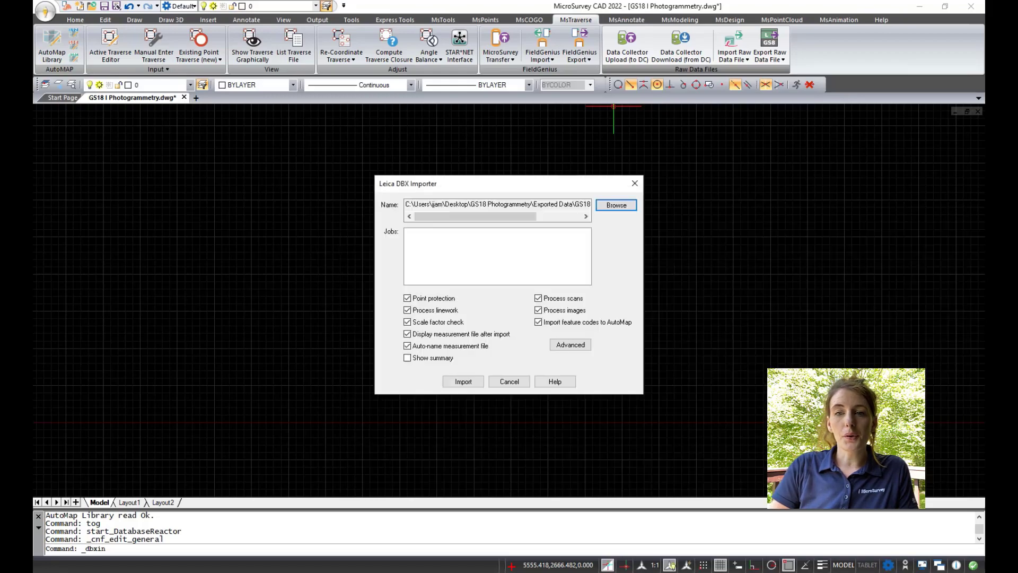
click(467, 381)
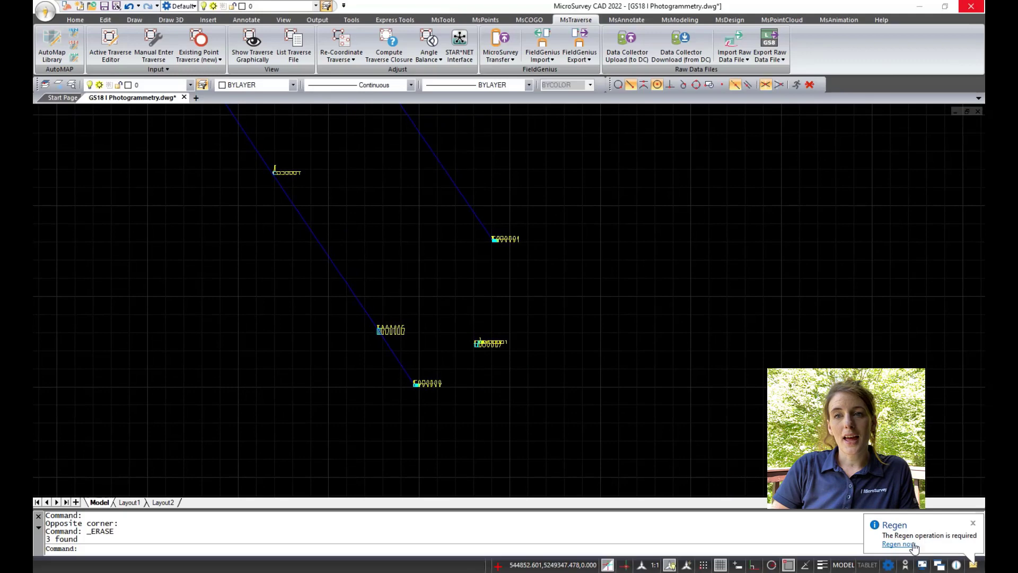
Regenerate the drawing, then load 'GS18 I (Selection) pointcloud.lgs' through MsPointCloud Import LGS.
click(899, 543)
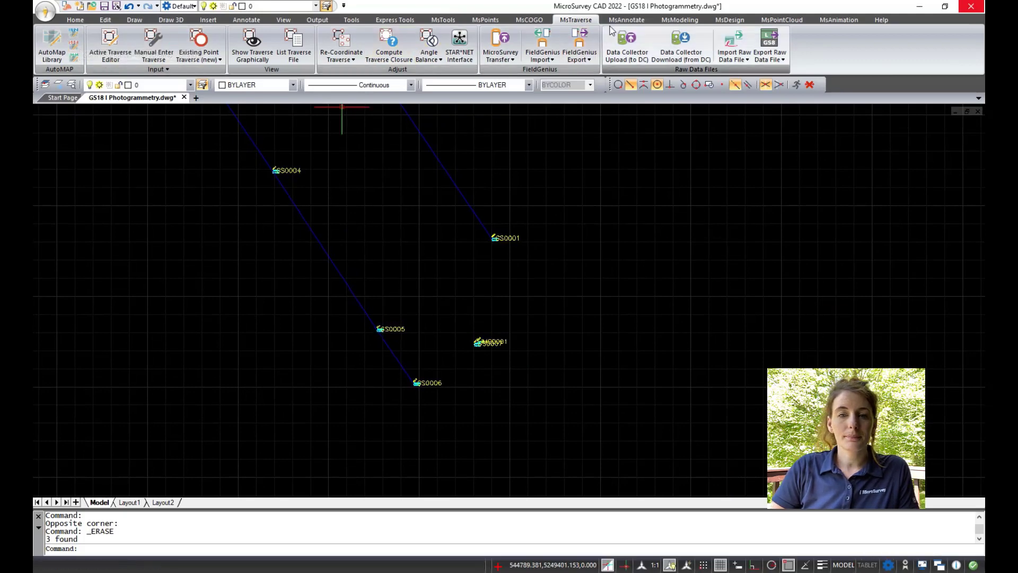
click(772, 21)
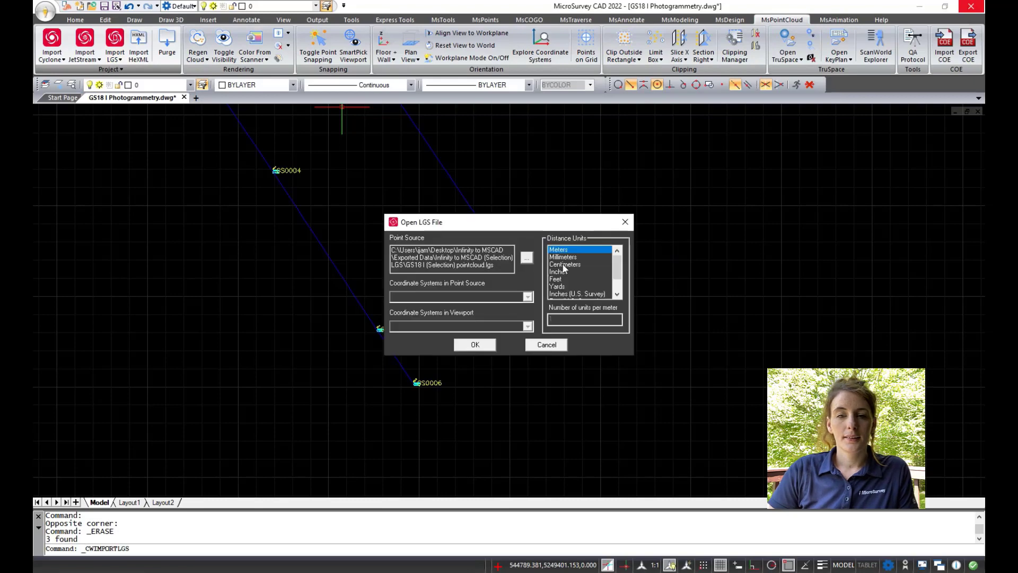
click(526, 258)
click(579, 224)
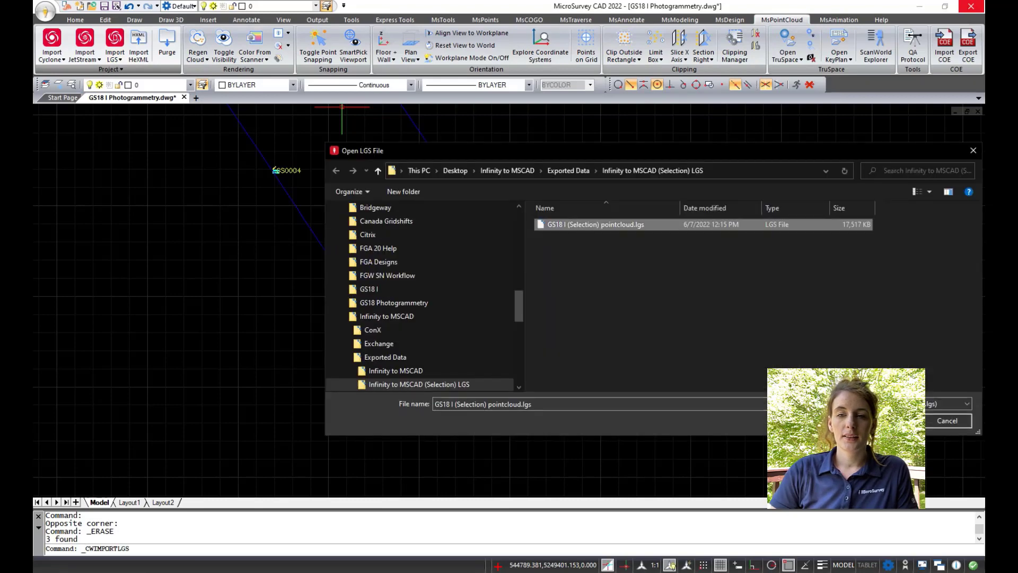
key(Return)
click(495, 344)
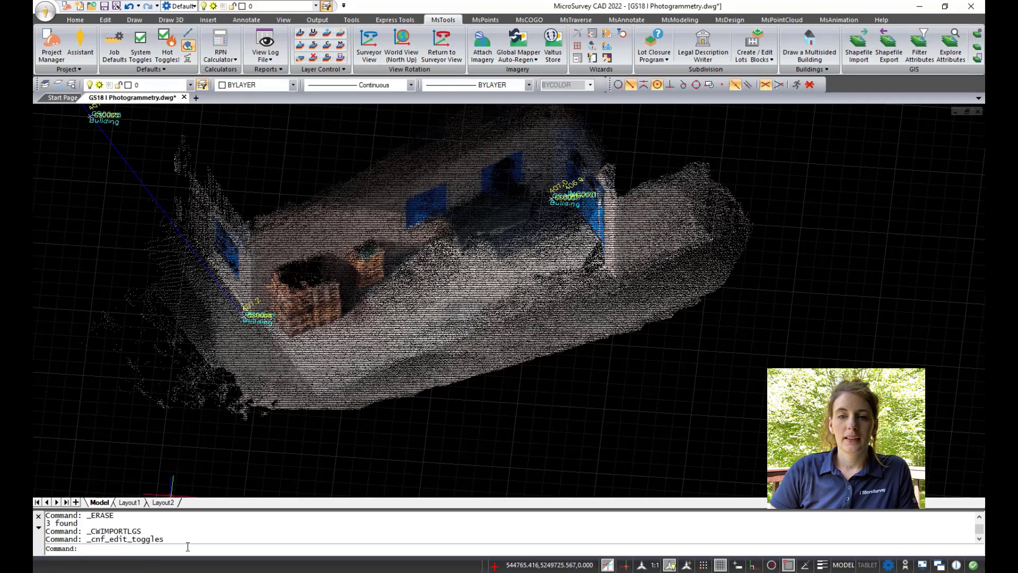
Start the 3DPOLY command with Node snap on so vertices land on point-cloud nodes.
text(3)
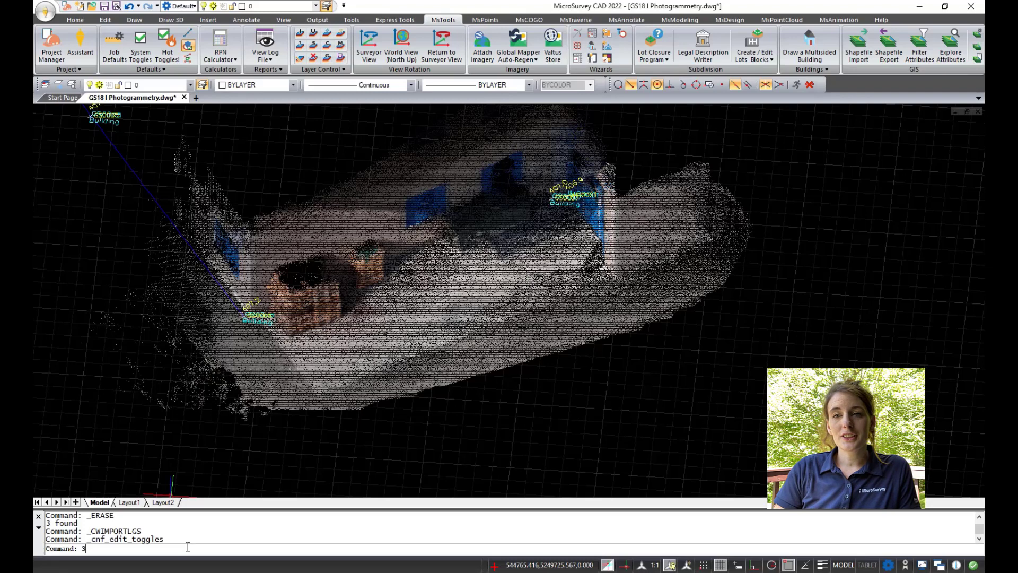
text(DPOLY)
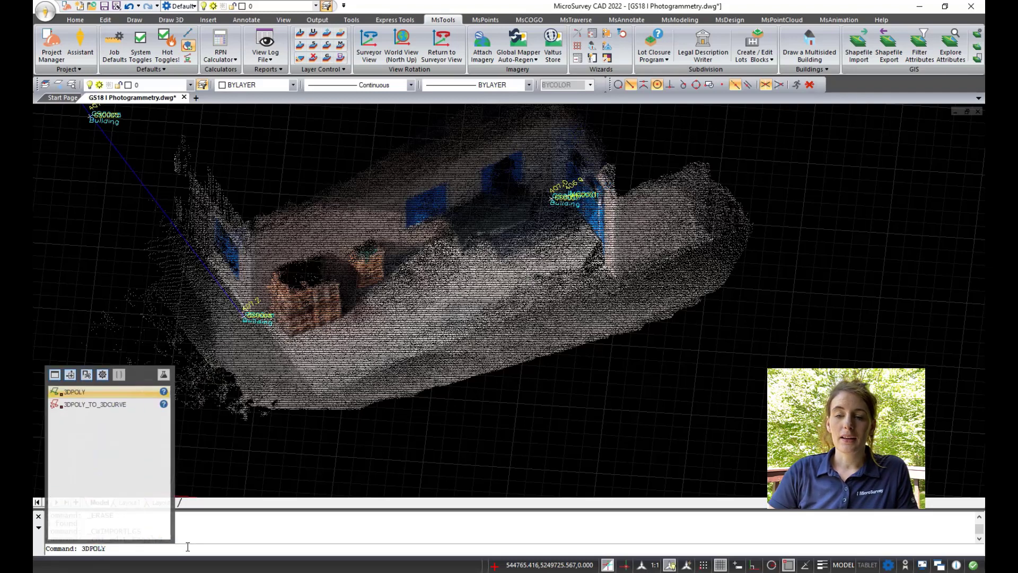
key(Return)
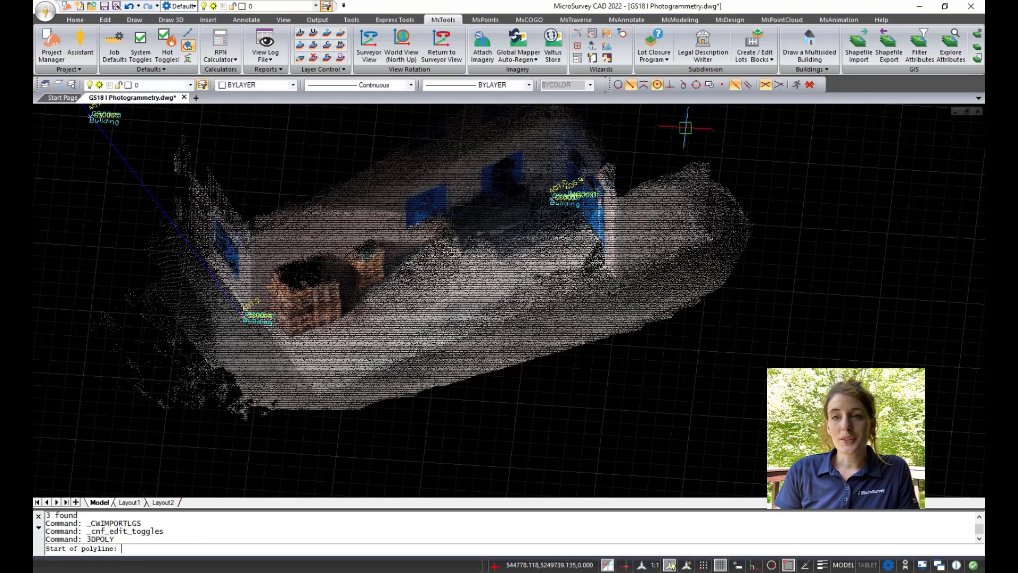
click(724, 86)
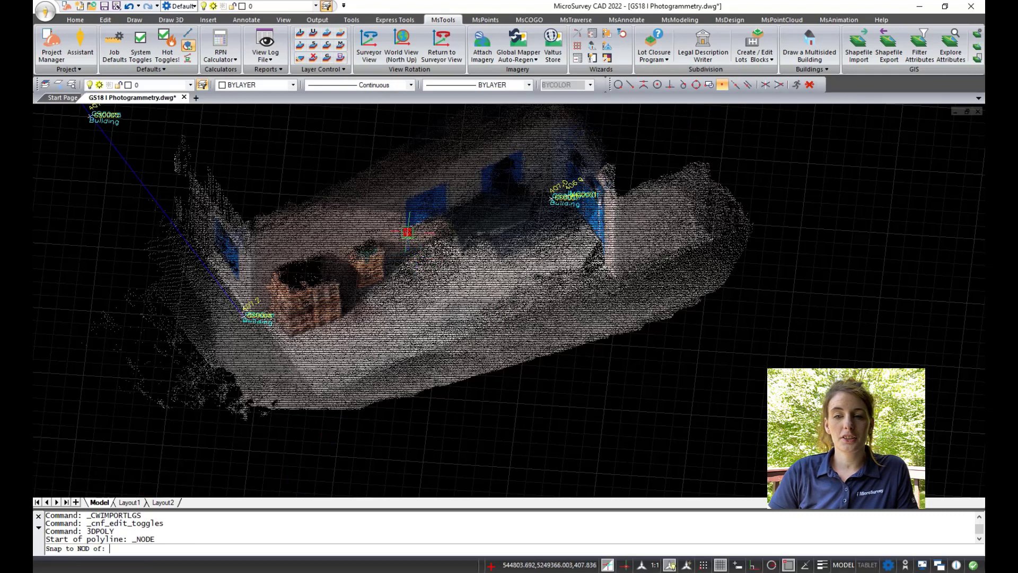